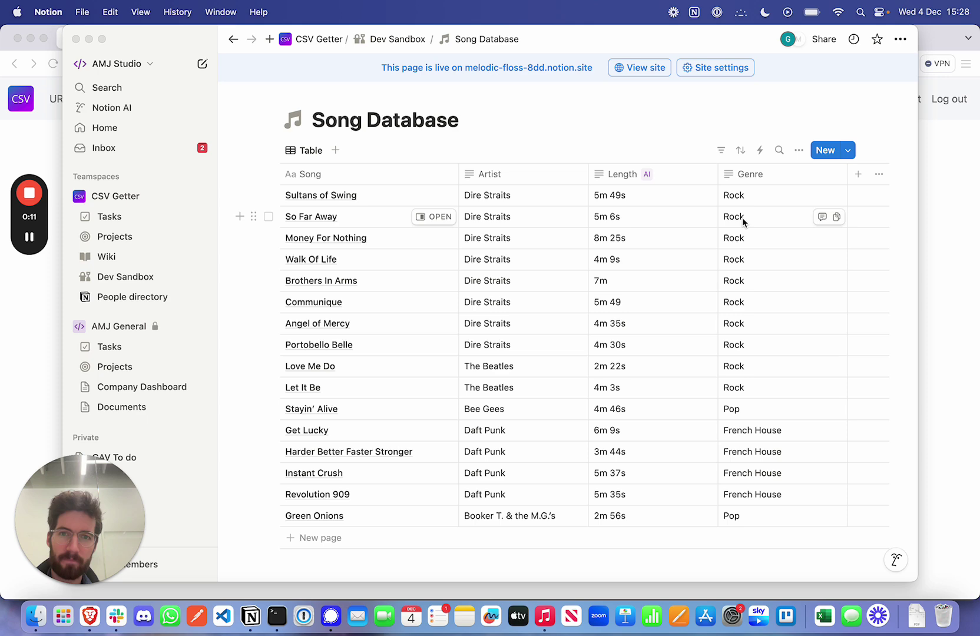
Step: Open the CSV Getter account page and start the Connect Notion authorization
left_click(963, 308)
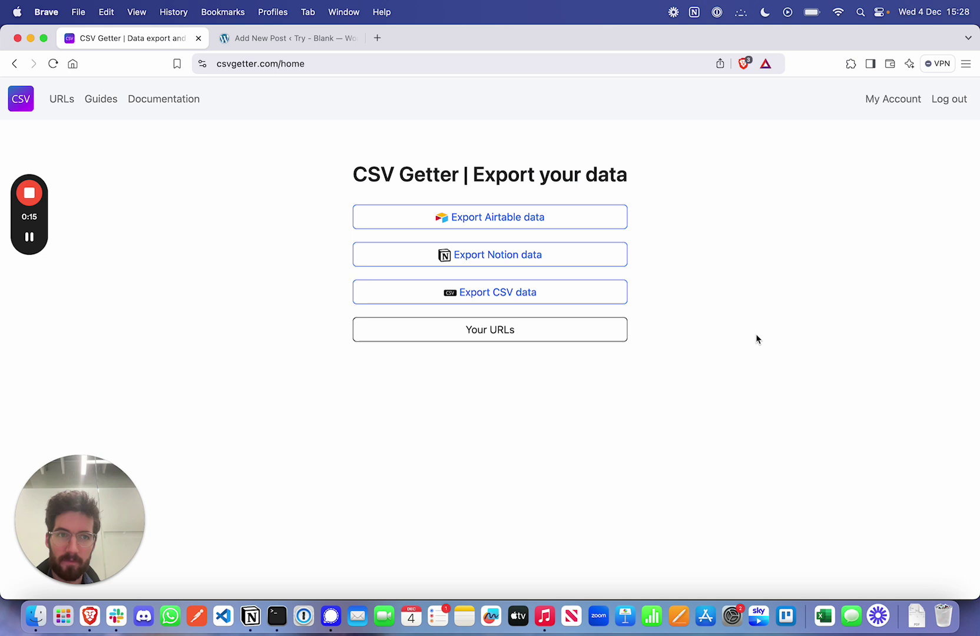
left_click(879, 100)
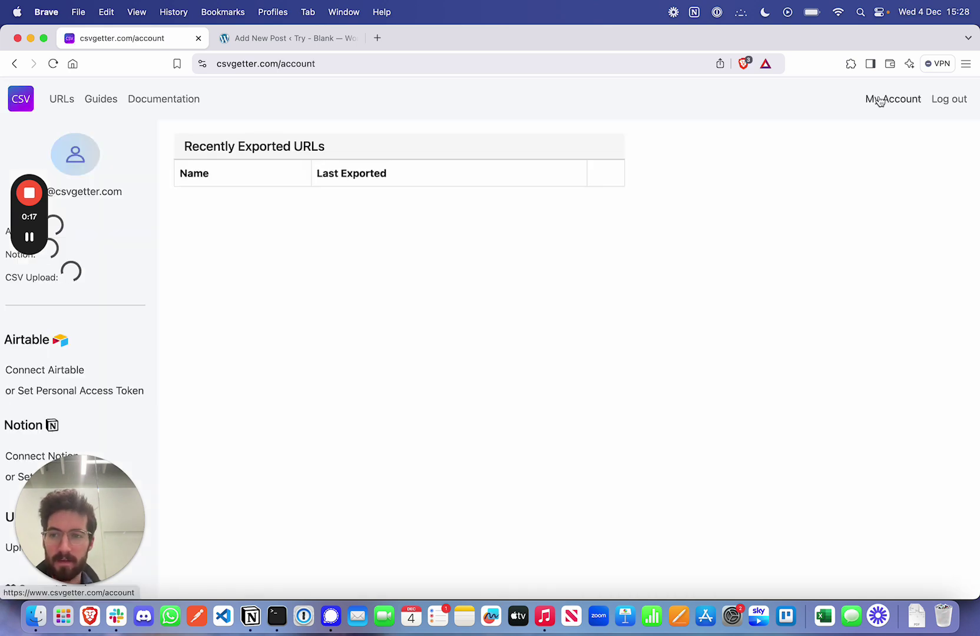
left_click(29, 238)
left_click(29, 238)
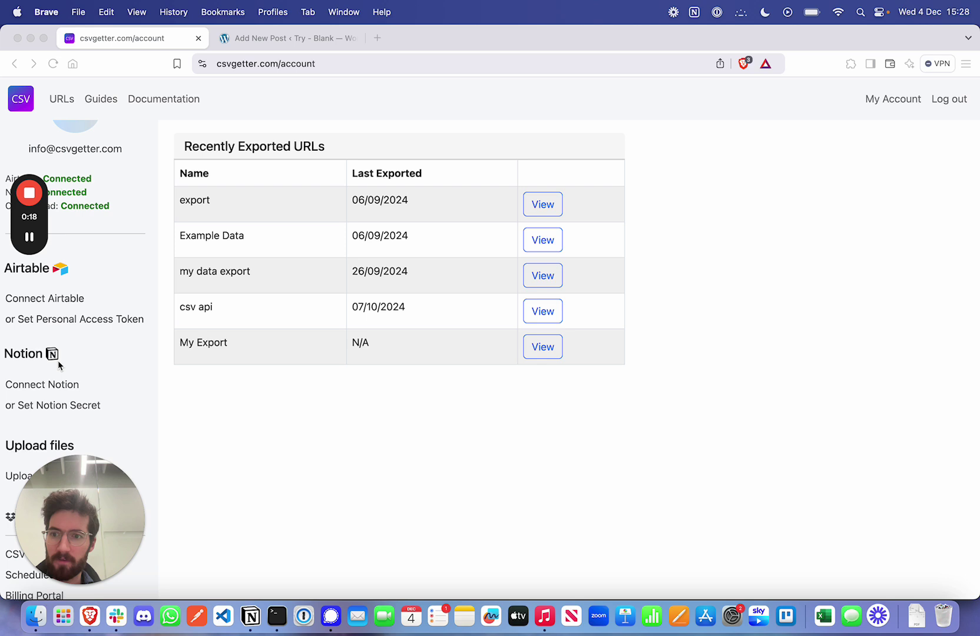
left_click(49, 387)
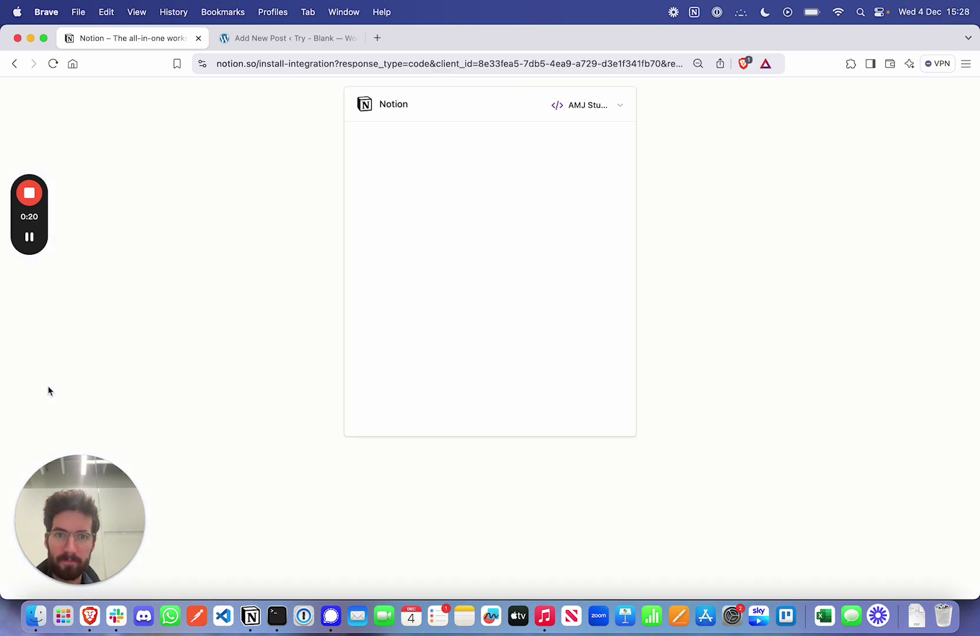
Step: Authorize CSV Getter in Notion for the Dev Sandbox and People directory pages
left_click(512, 319)
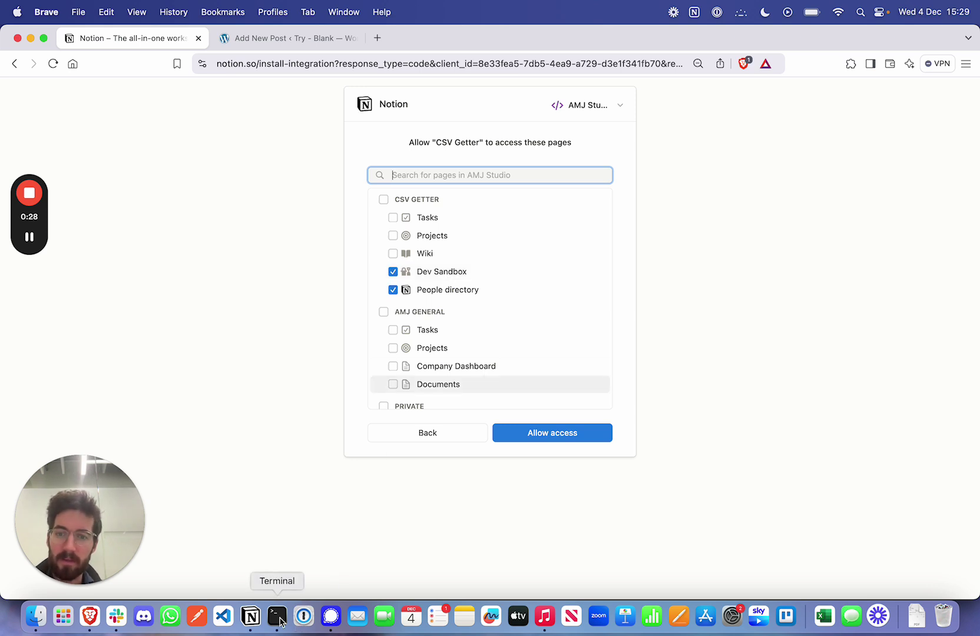
left_click(252, 616)
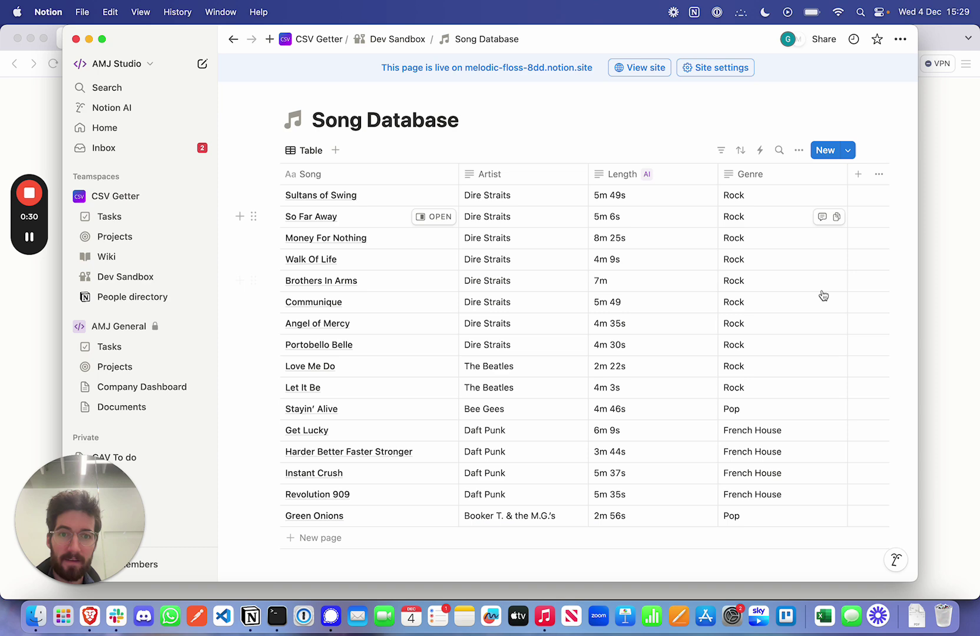
left_click(956, 369)
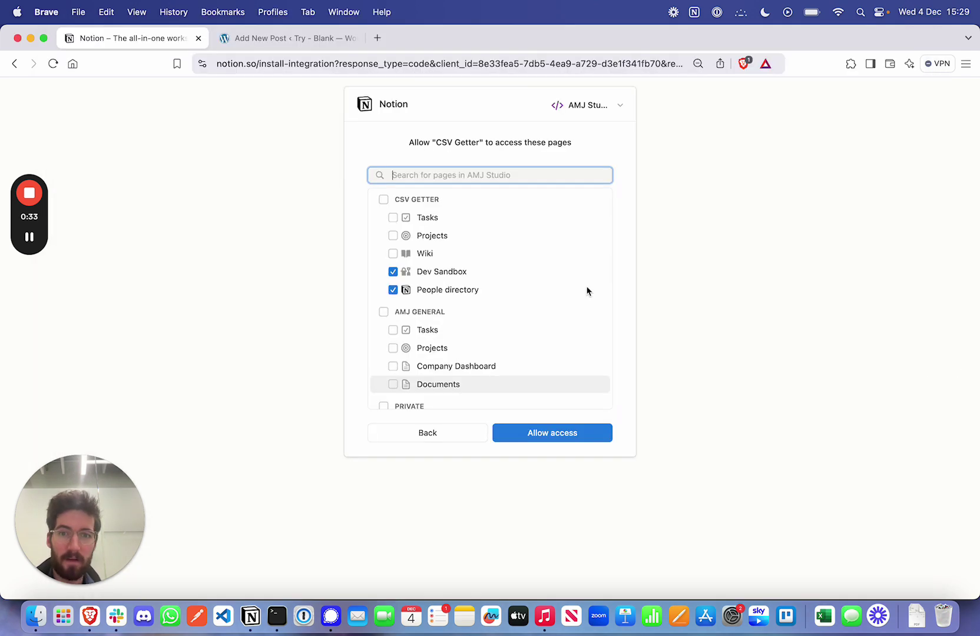
left_click(536, 434)
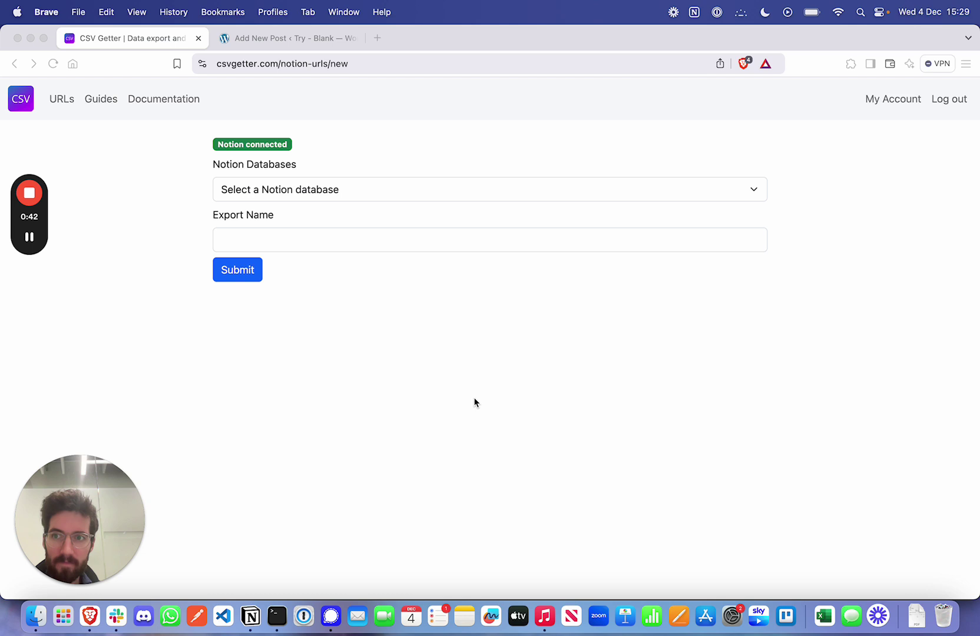
Step: Pick Song Database from the Notion databases list, name the export 'Song Database', and submit
left_click(497, 395)
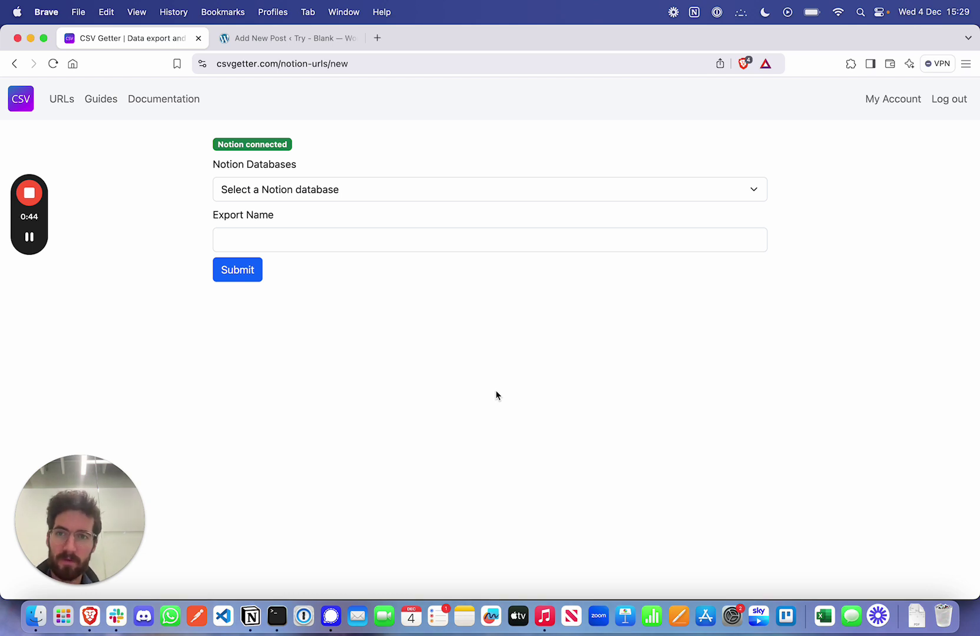
left_click(297, 187)
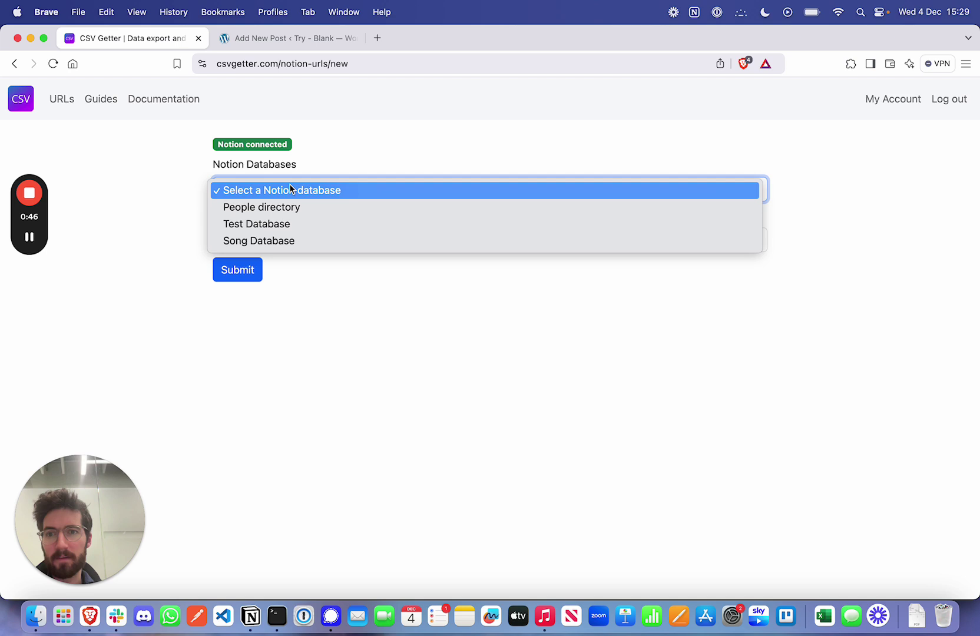
left_click(259, 241)
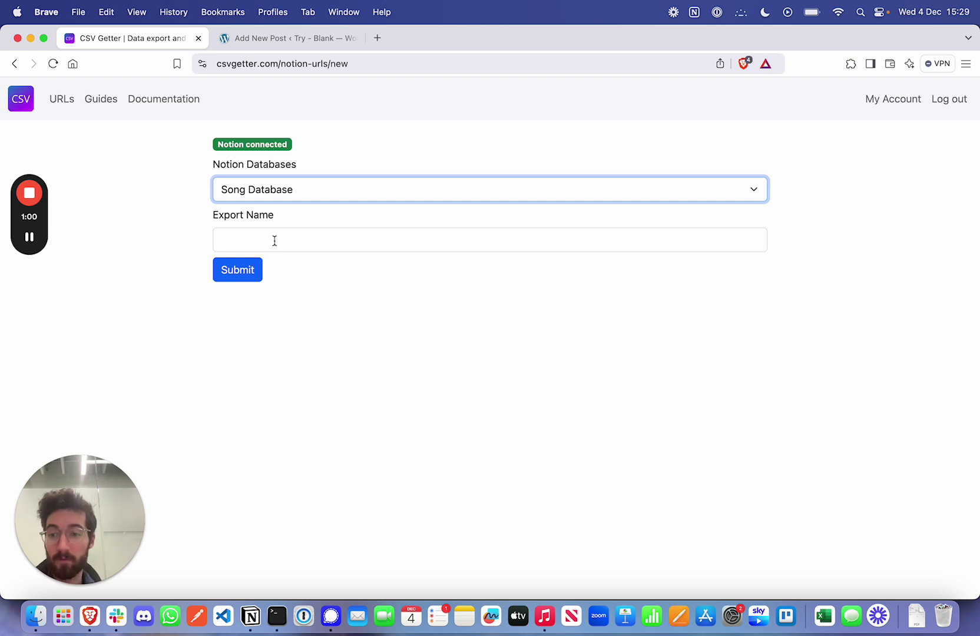
left_click(274, 240)
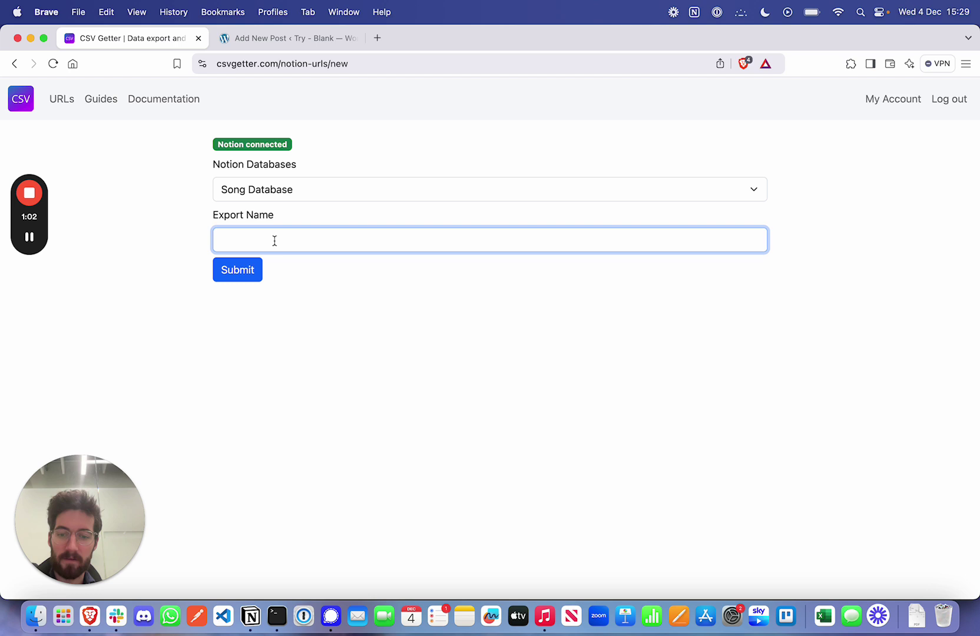
type("Song Database")
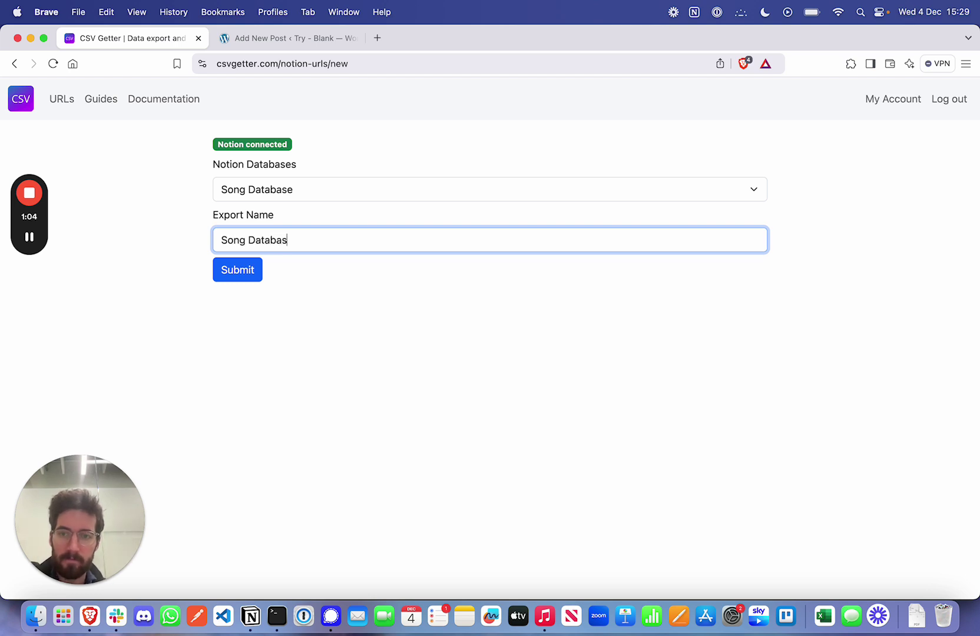
left_click(244, 278)
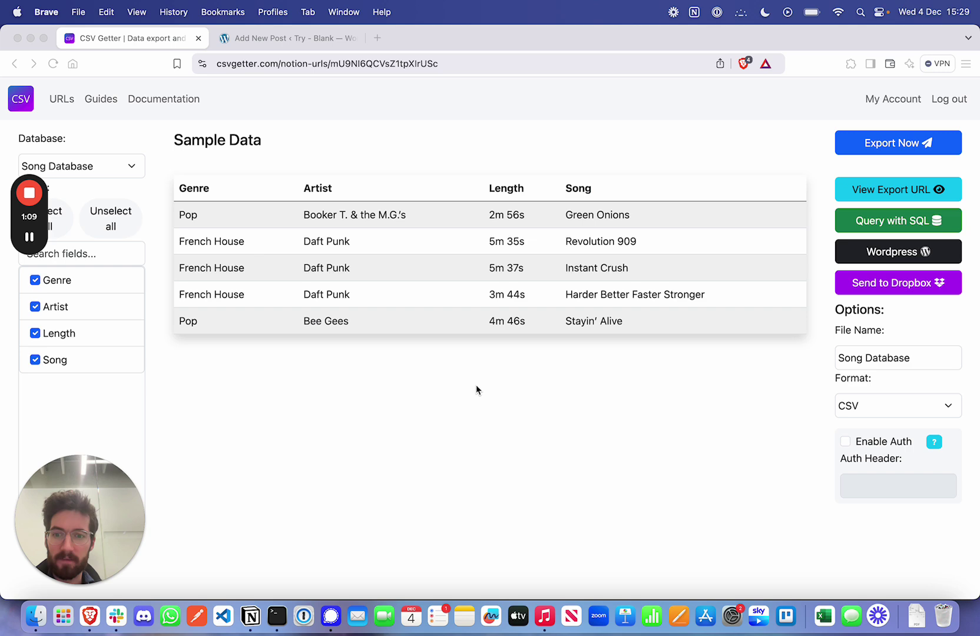
Step: Check the Notion Song Database, then view the Song Database export's API URL
left_click(251, 616)
scroll(446, 361, "down", 3)
scroll(446, 360, "up", 3)
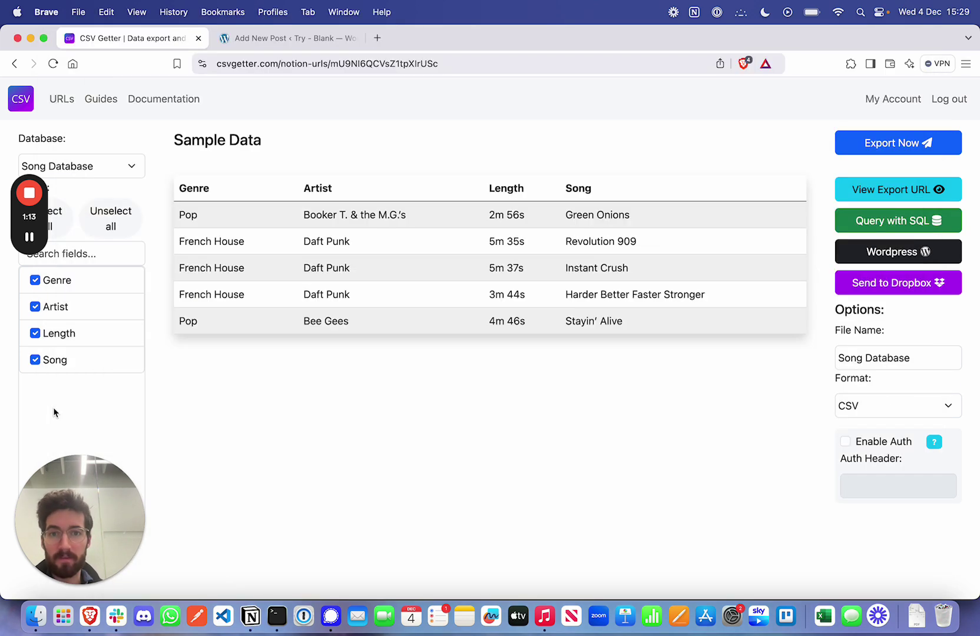
left_click(53, 408)
left_click(892, 192)
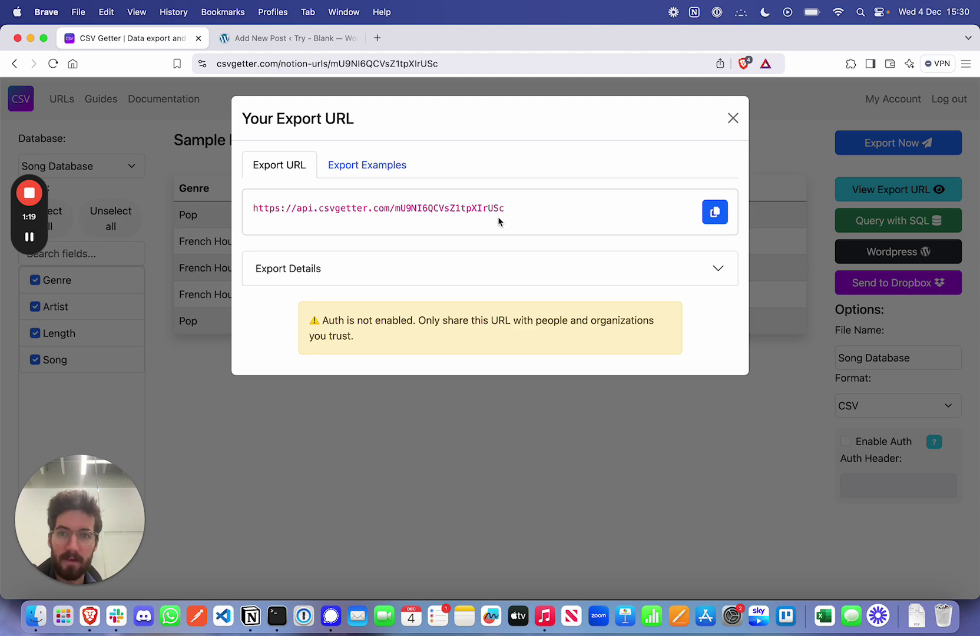
left_click(733, 118)
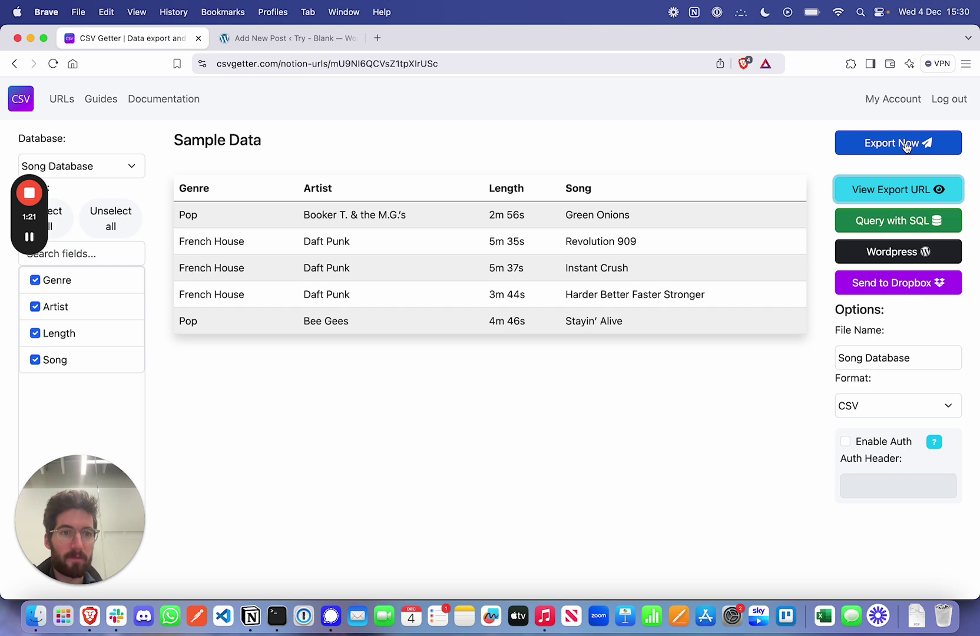
Step: Download the Song Database export as a CSV file and return to the export page
left_click(906, 146)
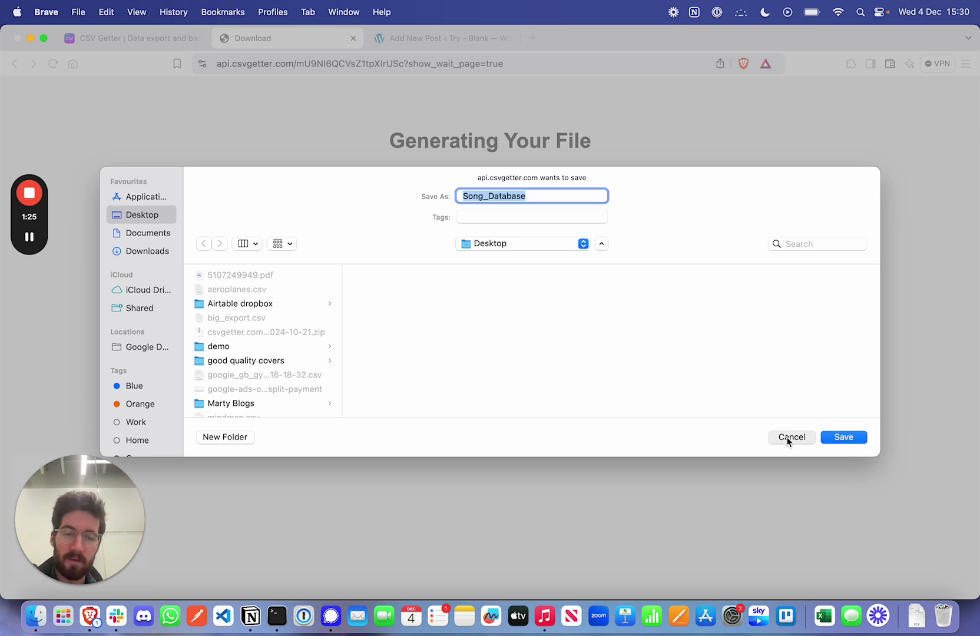
left_click(788, 437)
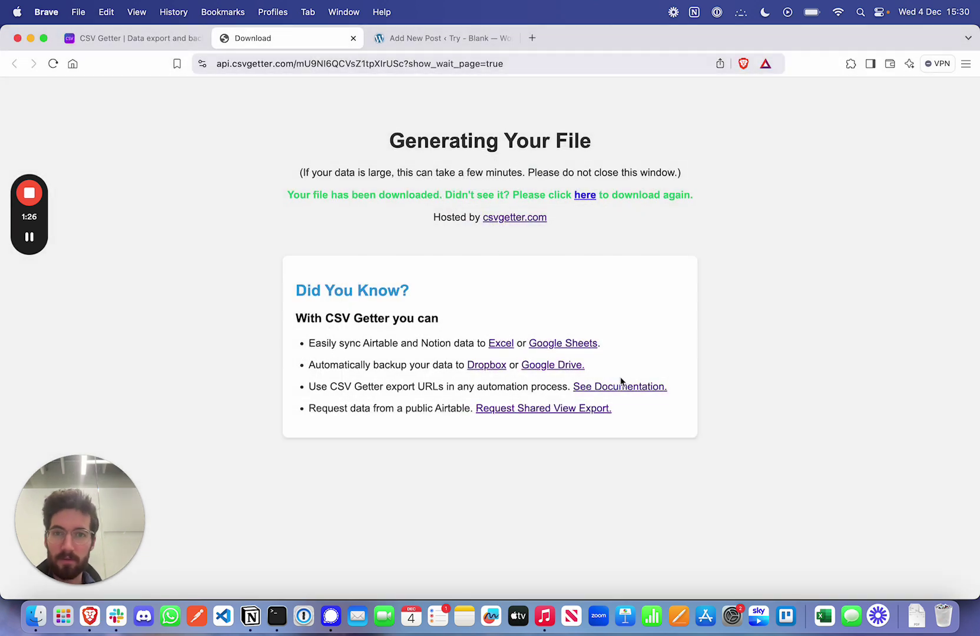
left_click(139, 41)
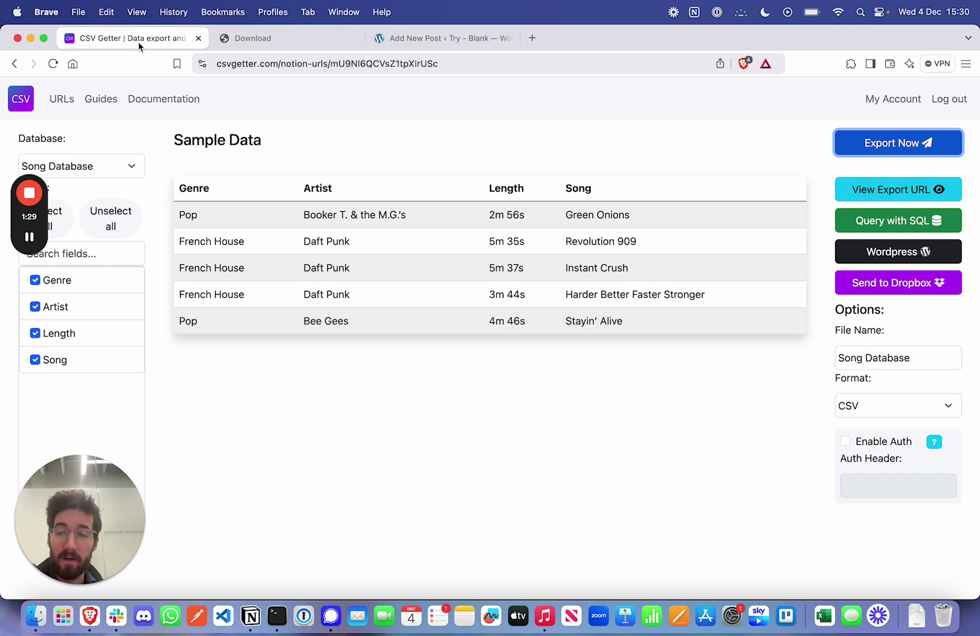
Step: Preview the songs in the WordPress Cards Embed, then bring Notion's Song Database table forward
left_click(890, 258)
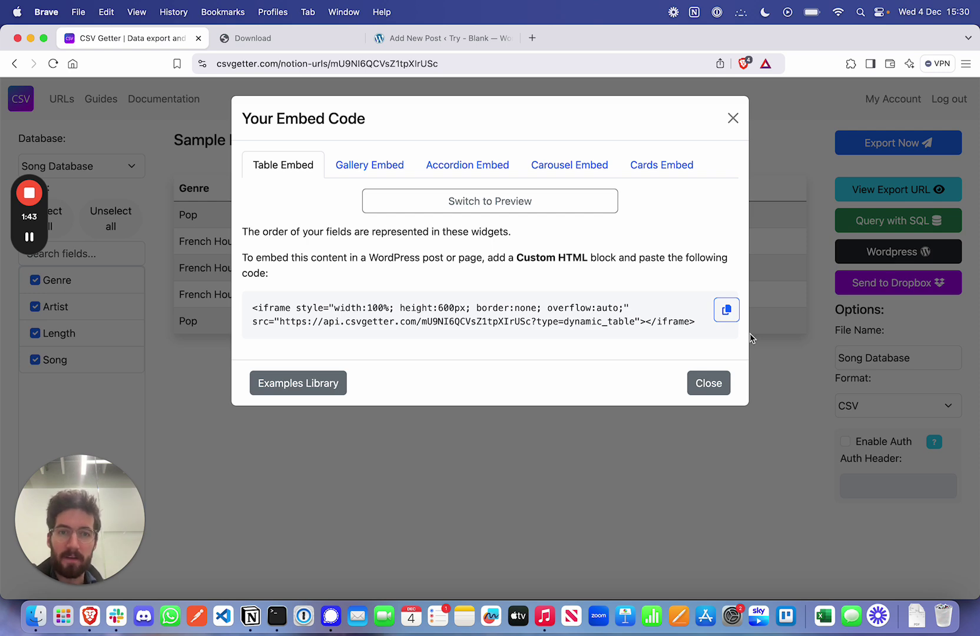
left_click(661, 172)
scroll(587, 415, "down", 3)
scroll(587, 415, "up", 3)
scroll(587, 415, "down", 15)
scroll(583, 412, "up", 15)
scroll(510, 407, "down", 1)
left_click(473, 203)
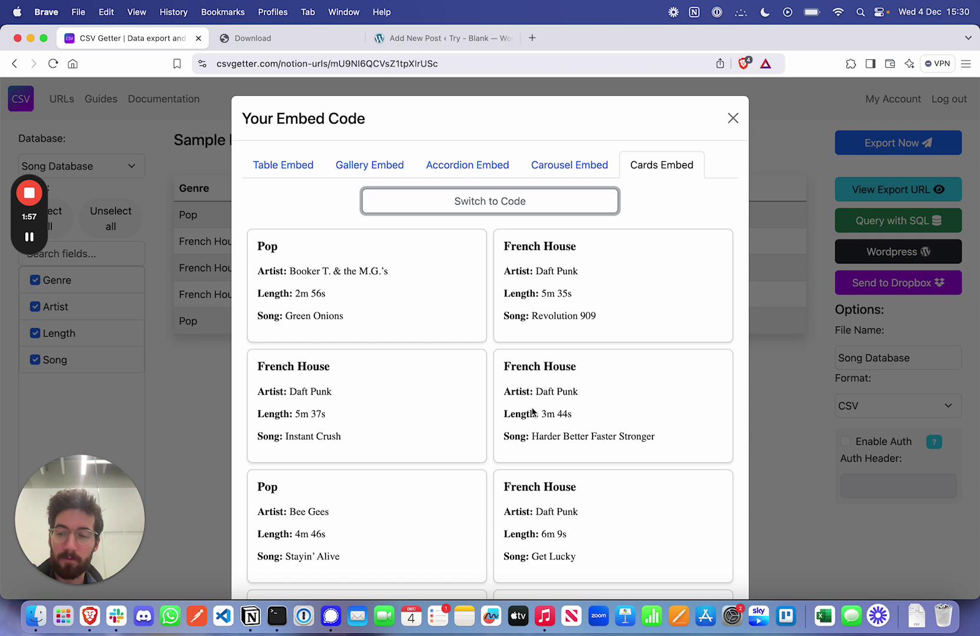
left_click(257, 617)
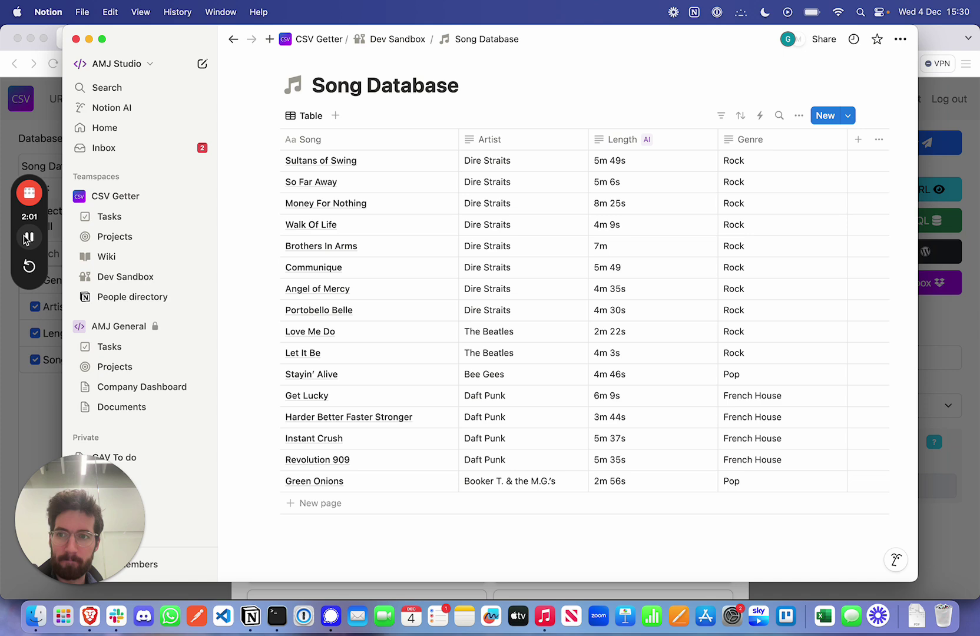
Step: Return to the browser to untick Length, leaving Song, Artist and Genre fields
key("cmd+Tab")
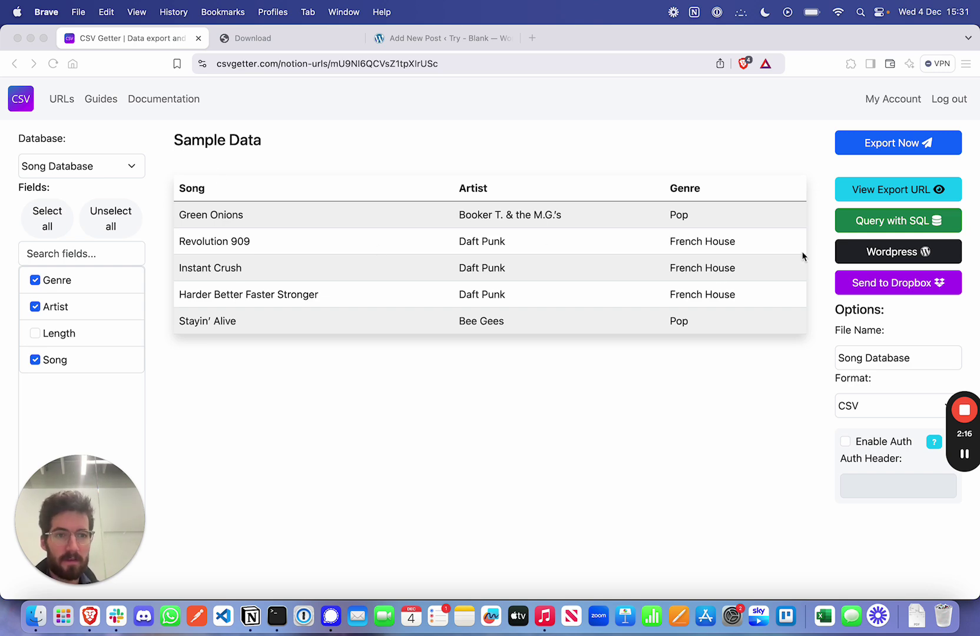
Step: Preview the WordPress Cards Embed without Length and copy its code for the new post
left_click(876, 257)
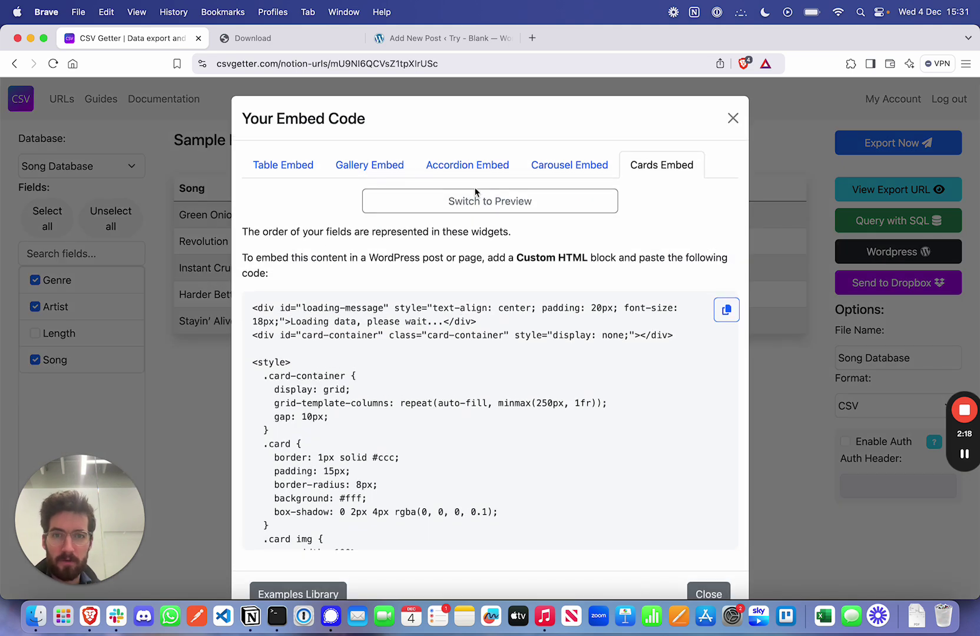
left_click(498, 201)
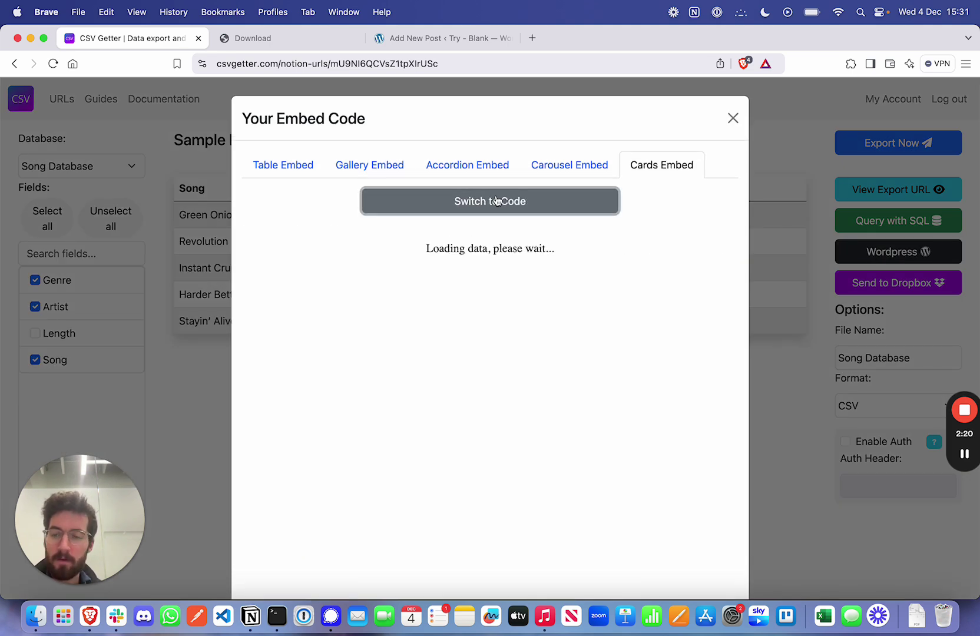
scroll(500, 295, "down", 10)
scroll(509, 366, "up", 10)
left_click(460, 202)
scroll(551, 436, "down", 15)
left_click(734, 311)
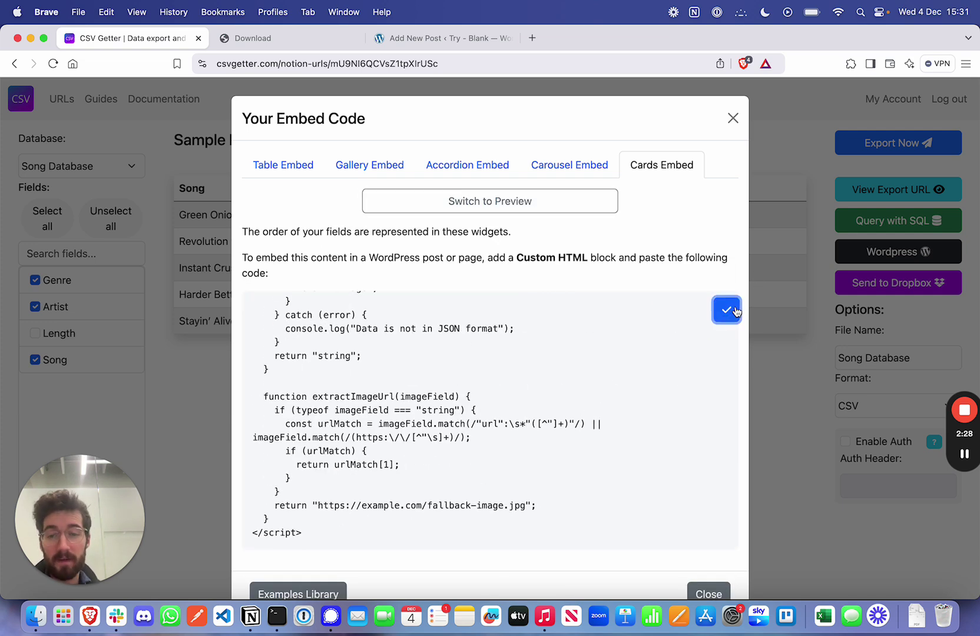
left_click(406, 41)
Step: Add a Custom HTML block via /cust, paste the cards code, and preview the song cards
type("/cust")
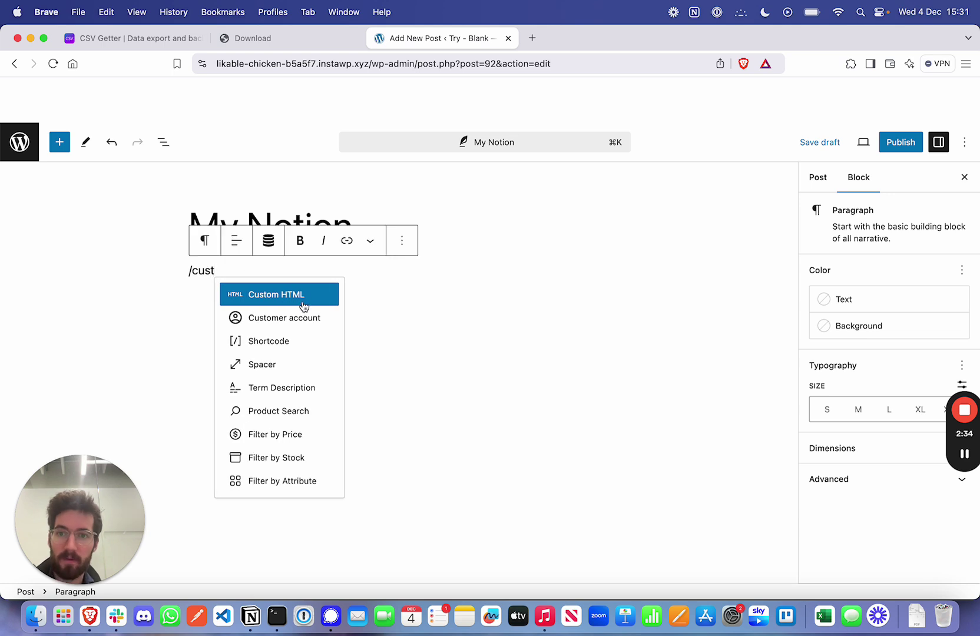
left_click(302, 297)
key("super+v")
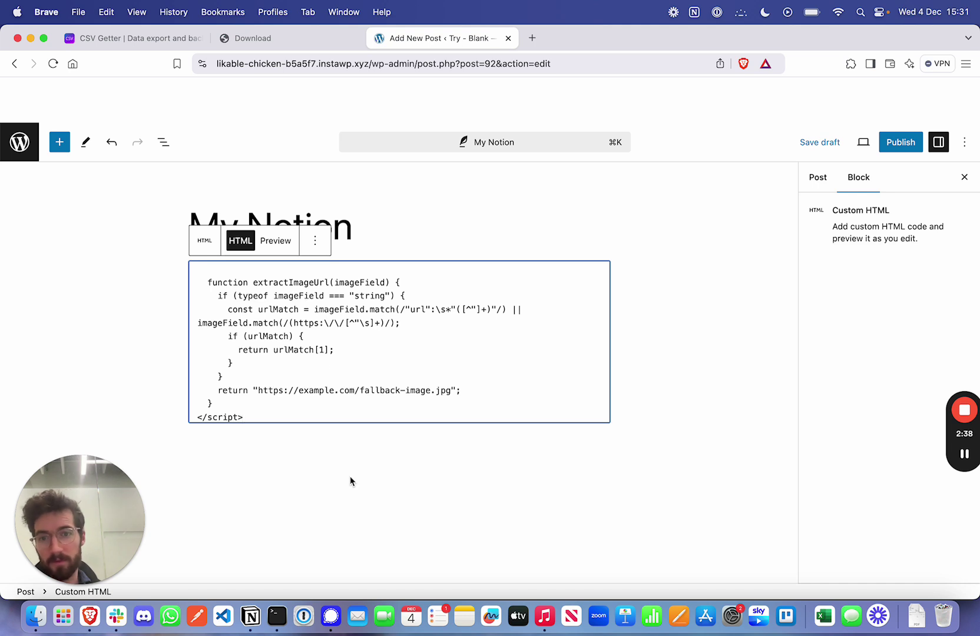
key("Return")
left_click(275, 241)
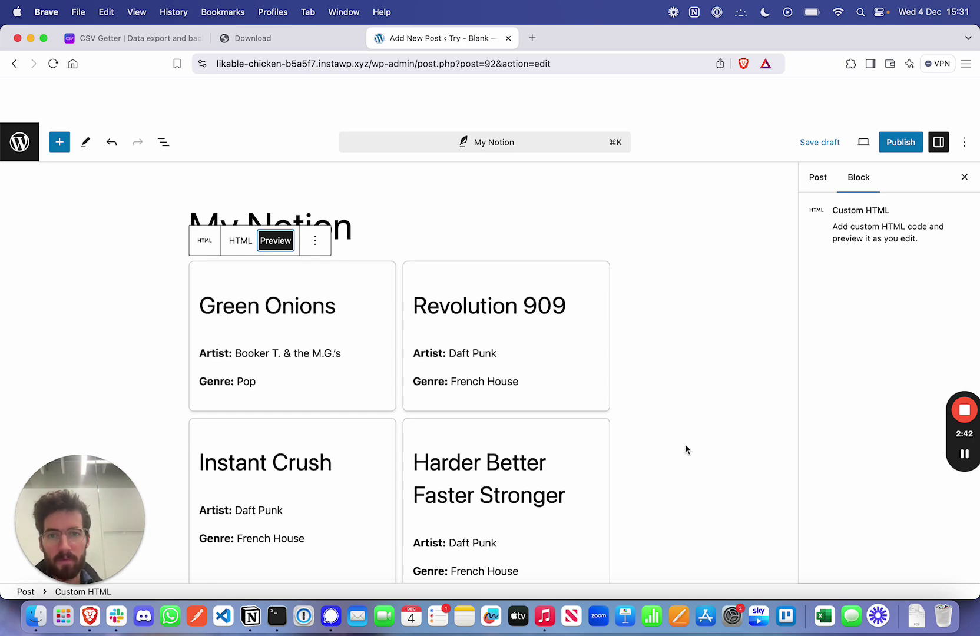
scroll(685, 449, "down", 2)
scroll(685, 450, "down", 10)
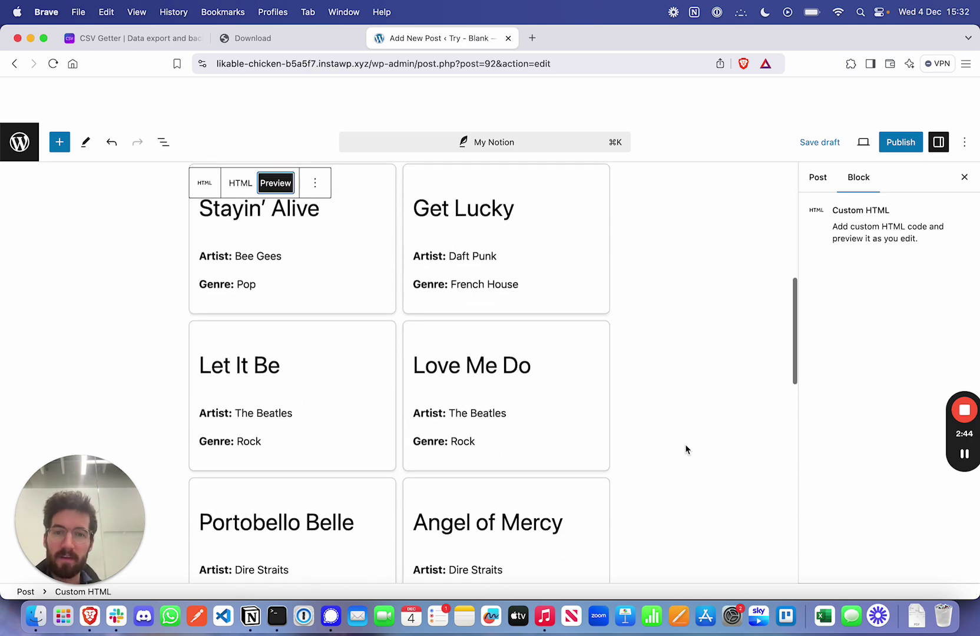
scroll(685, 449, "up", 9)
Step: Switch the block back to its HTML code, review it, and return to CSV Getter
left_click(240, 182)
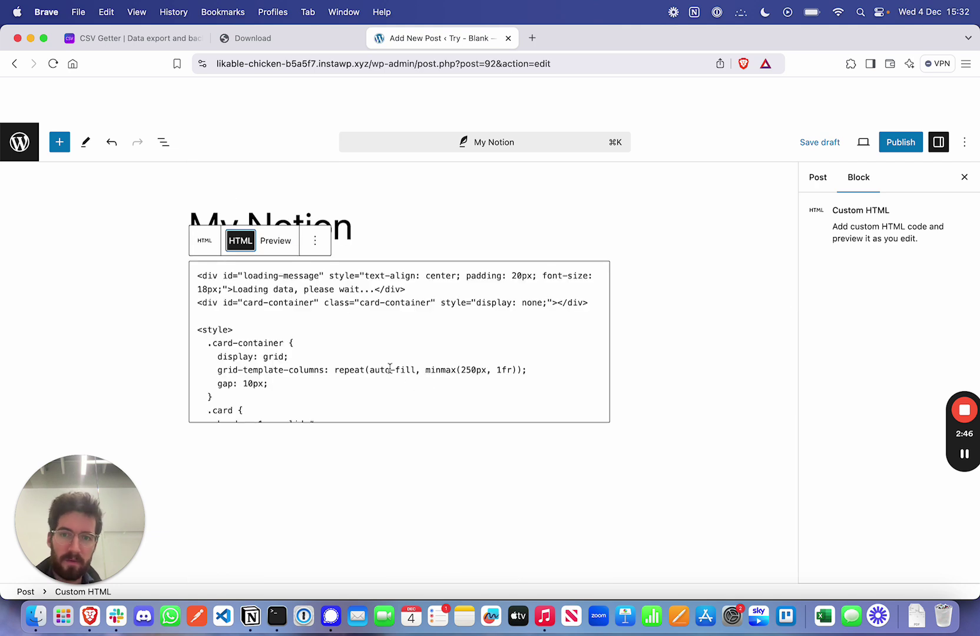
left_click(351, 322)
scroll(351, 321, "down", 3)
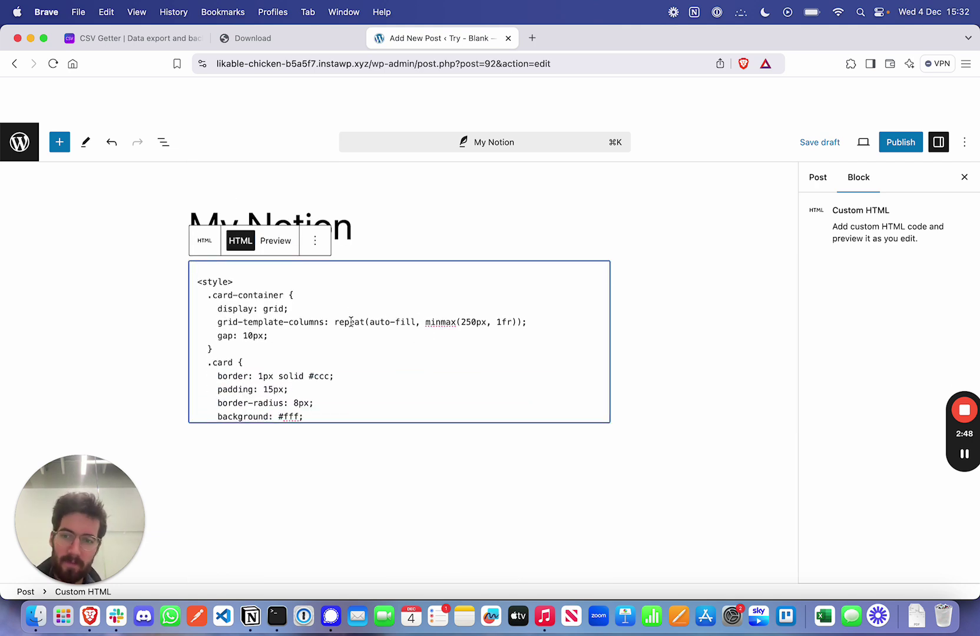
scroll(351, 321, "down", 7)
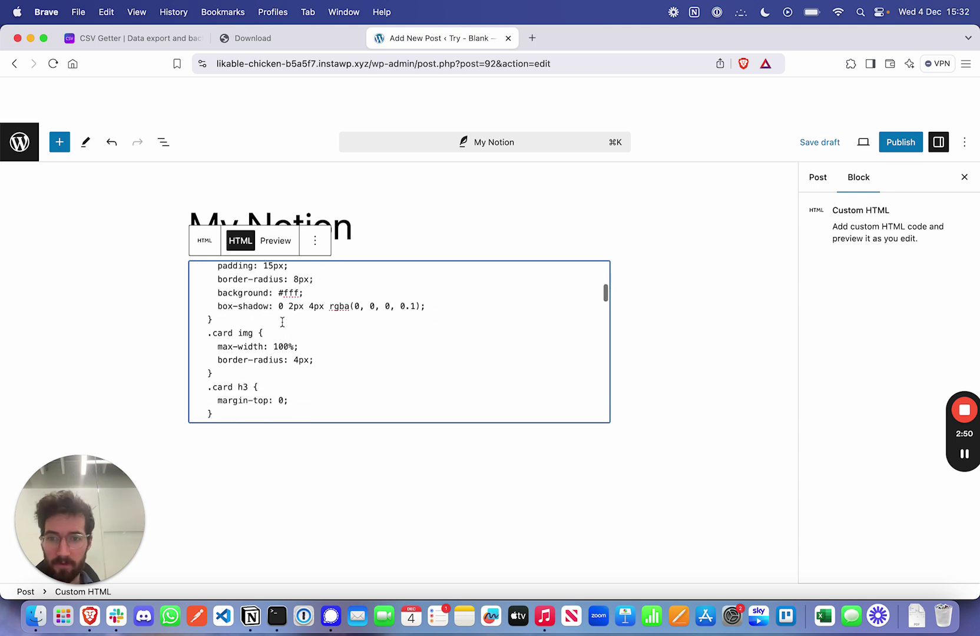
scroll(321, 350, "down", 2)
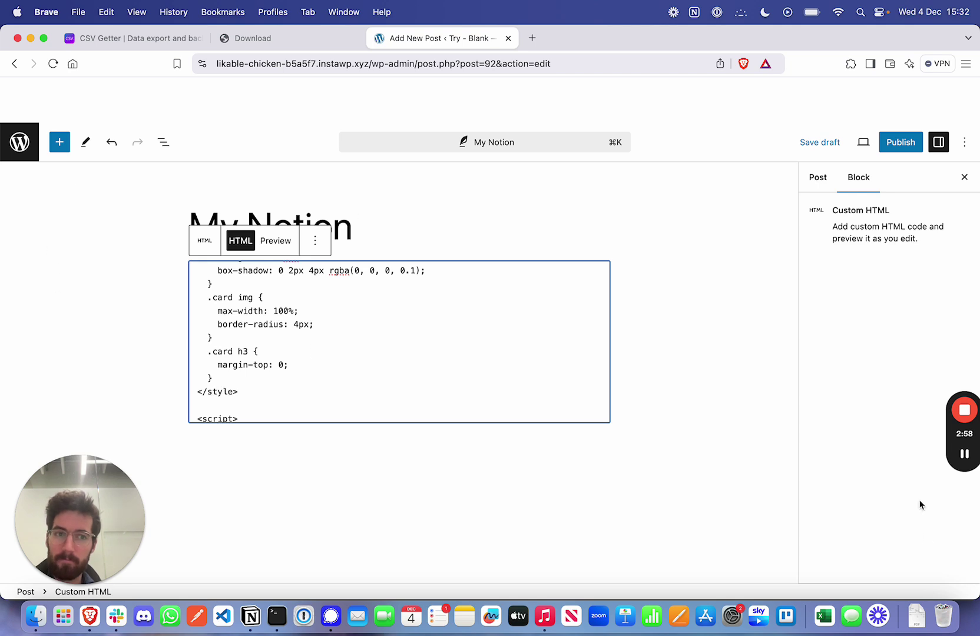
key("super+1")
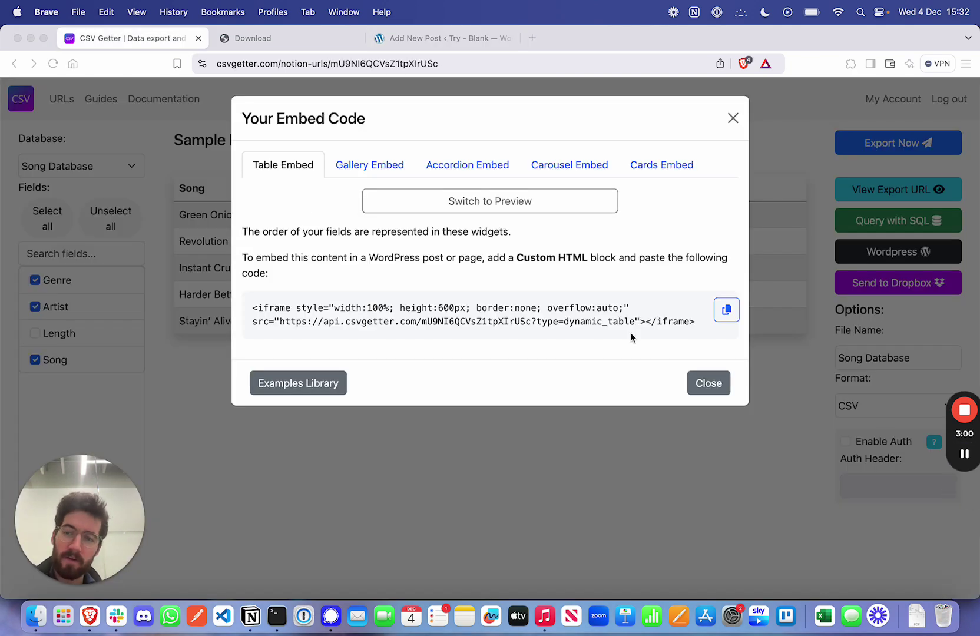
Step: Replace the block's cards code with the copied Table Embed code and preview the song table
left_click(726, 310)
left_click(250, 38)
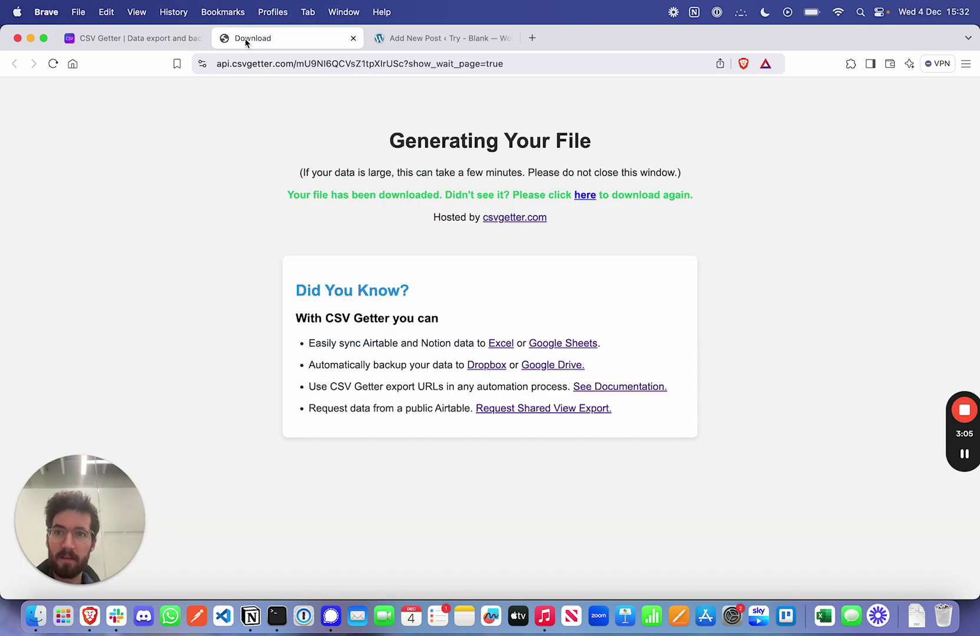
left_click(406, 36)
left_click(352, 378)
key("super+a")
key("super+v")
left_click(276, 240)
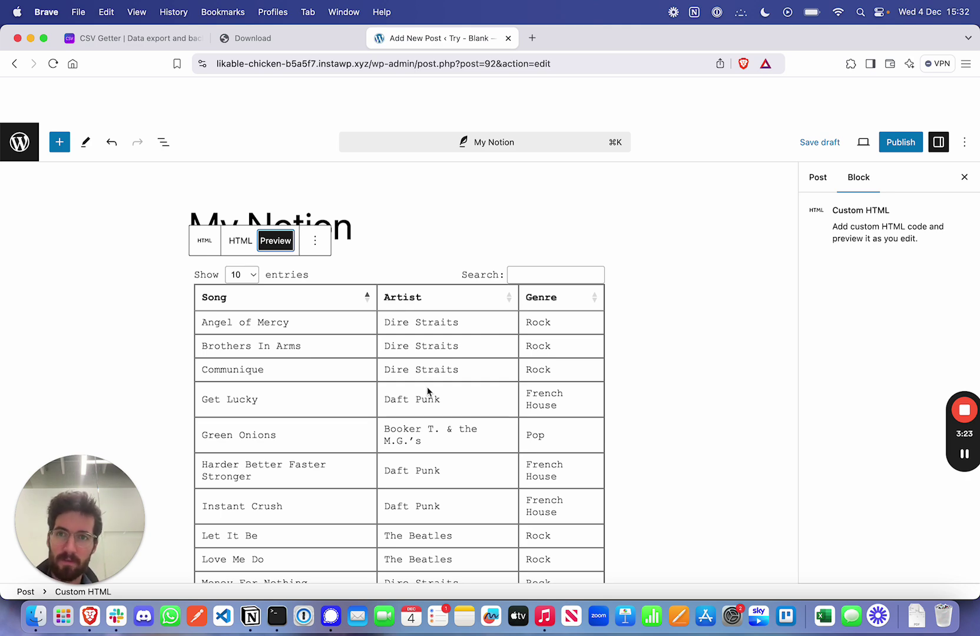
Step: Close CSV Getter's Embed Code dialog and open Query with SQL for the Song Database
left_click(136, 38)
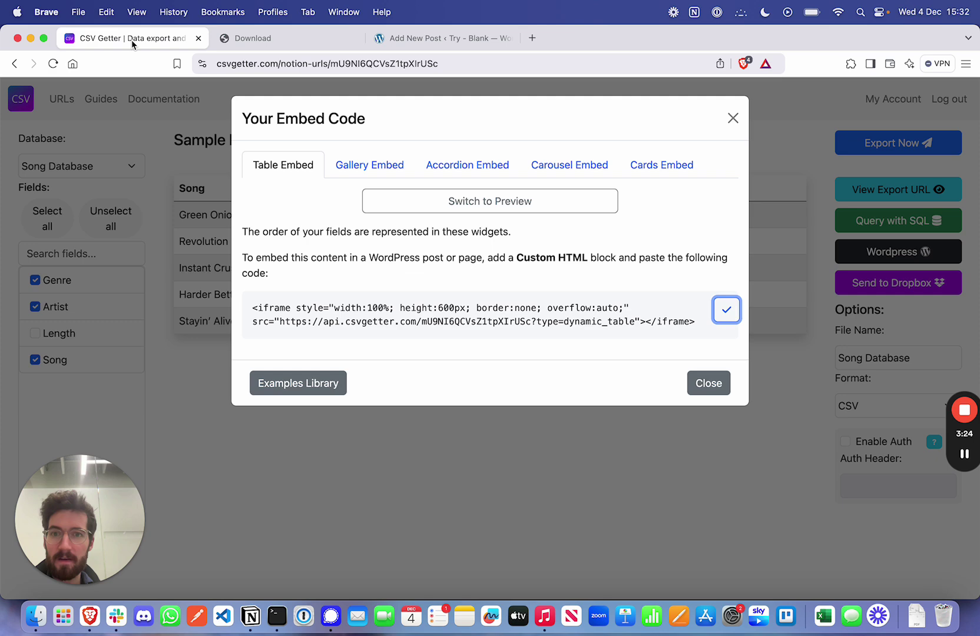
left_click(706, 383)
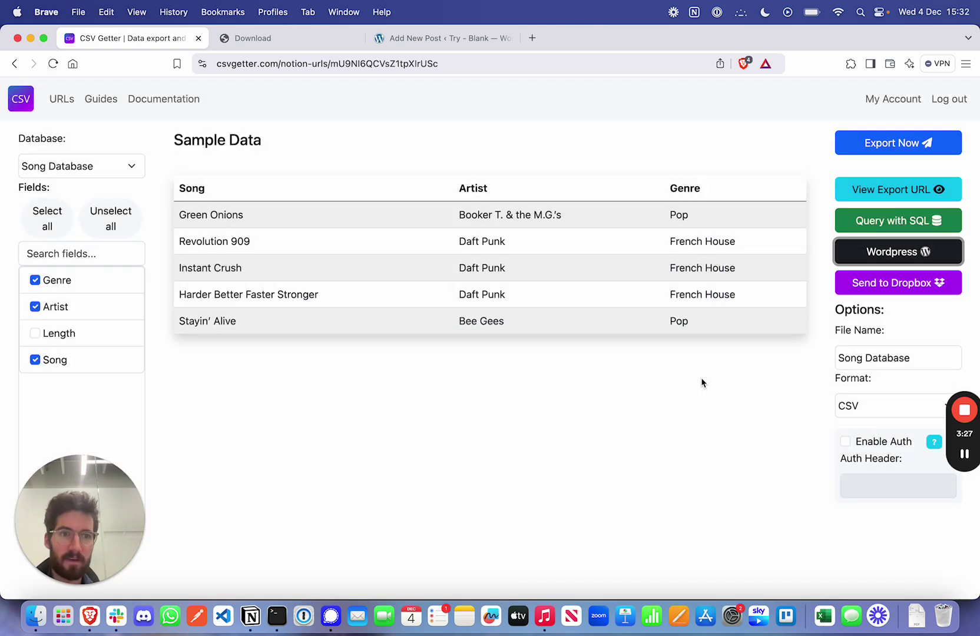
left_click(910, 221)
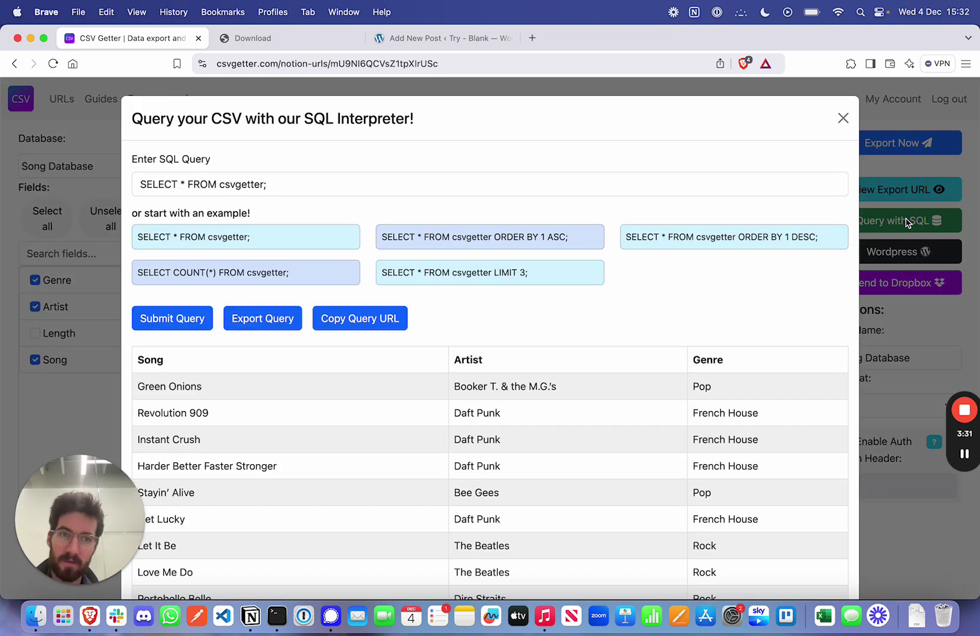
Step: Close the SQL Interpreter window and display the Song Database export URL
left_click(842, 118)
left_click(894, 187)
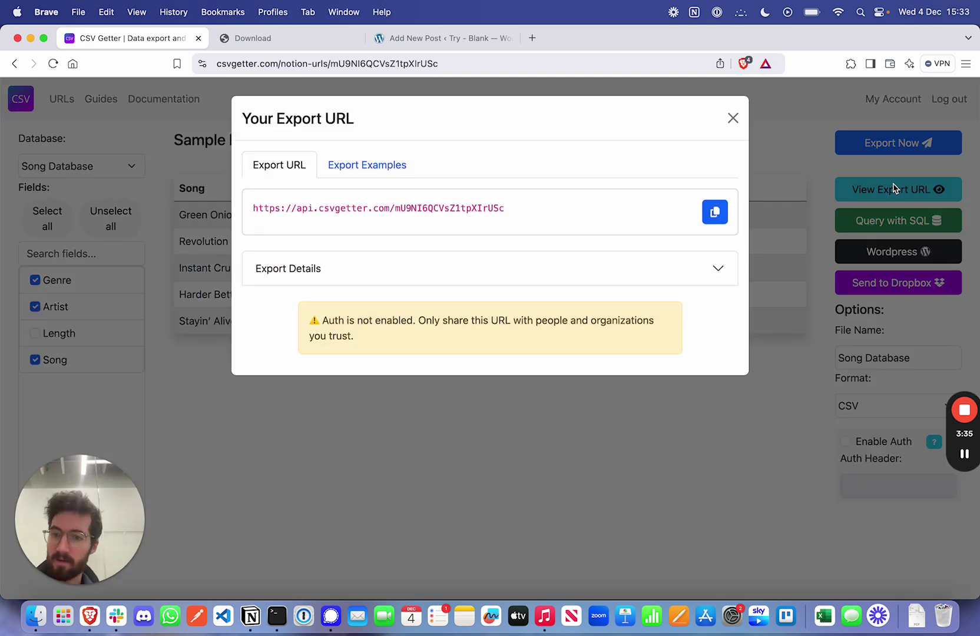